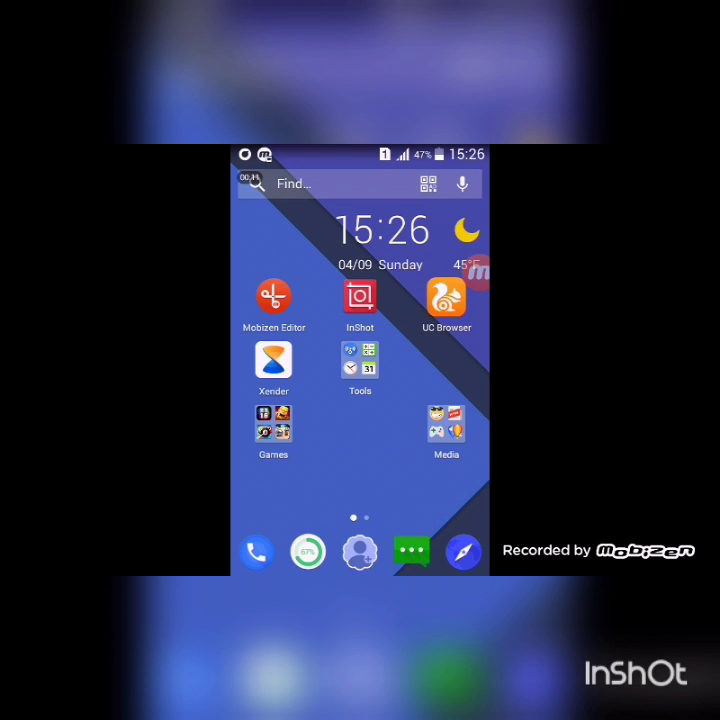
pyautogui.scroll(3, 360, 380)
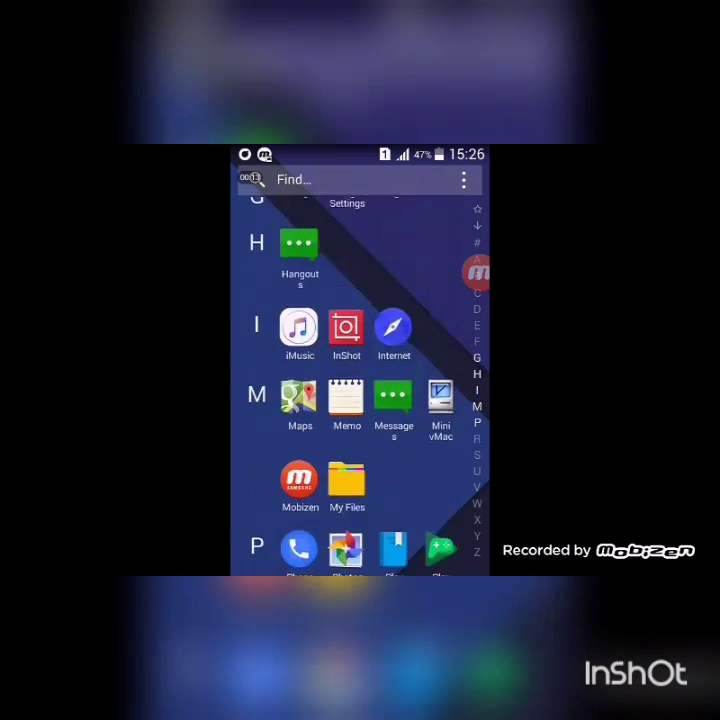
pyautogui.scroll(3, 360, 380)
pyautogui.scroll(3, 360, 380)
pyautogui.scroll(2, 360, 380)
pyautogui.scroll(1, 360, 380)
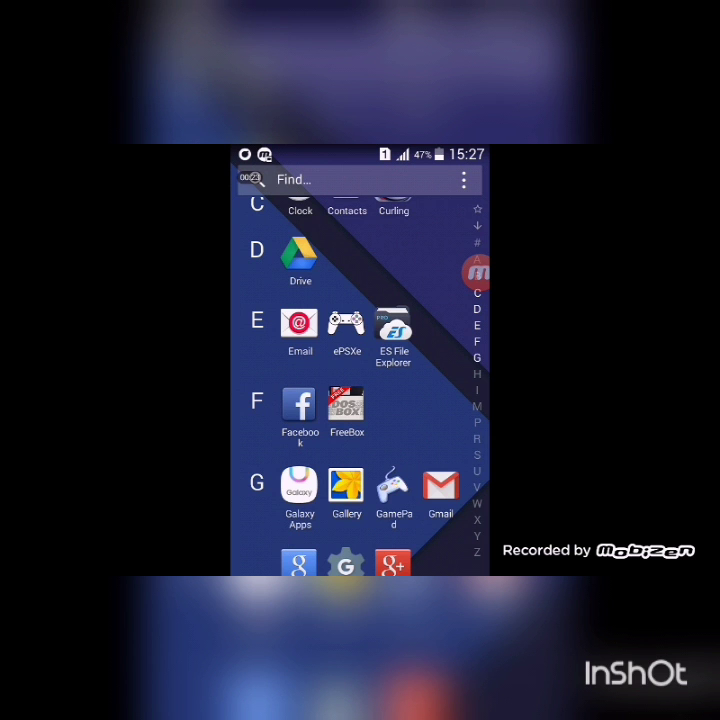
pyautogui.scroll(-2, 360, 400)
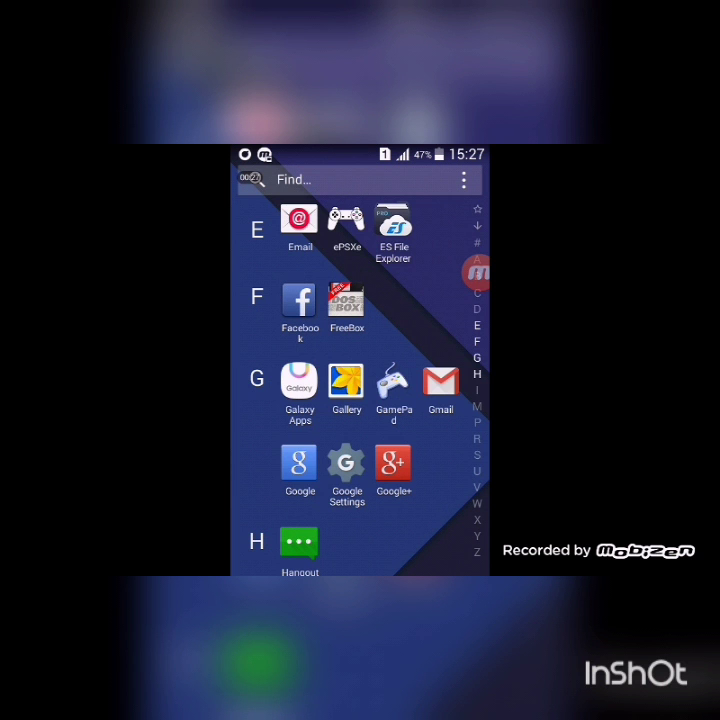
pyautogui.scroll(-2, 360, 400)
pyautogui.scroll(-3, 360, 400)
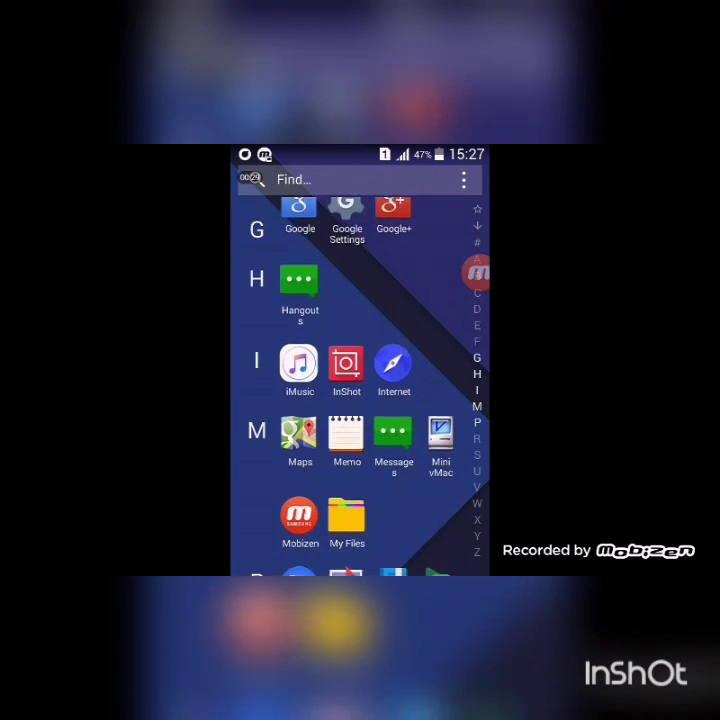
# - Open My Files and browse from Device storage into Download > Dos
pyautogui.click(347, 515)
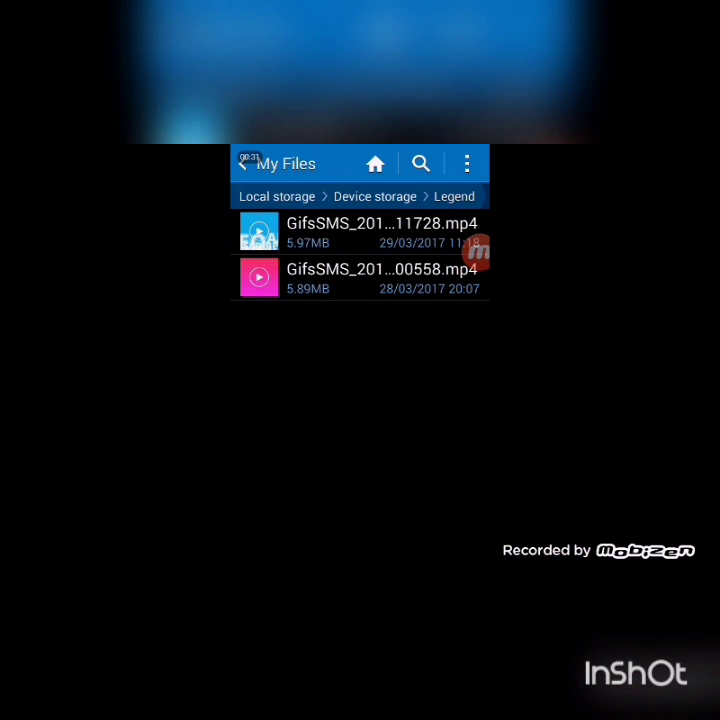
pyautogui.click(375, 196)
pyautogui.scroll(3, 360, 400)
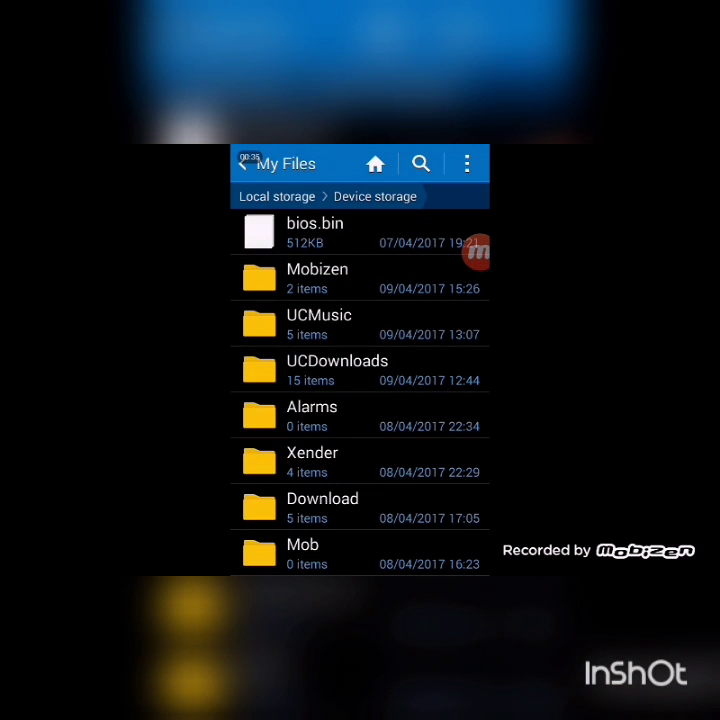
pyautogui.scroll(-2, 360, 400)
pyautogui.click(322, 550)
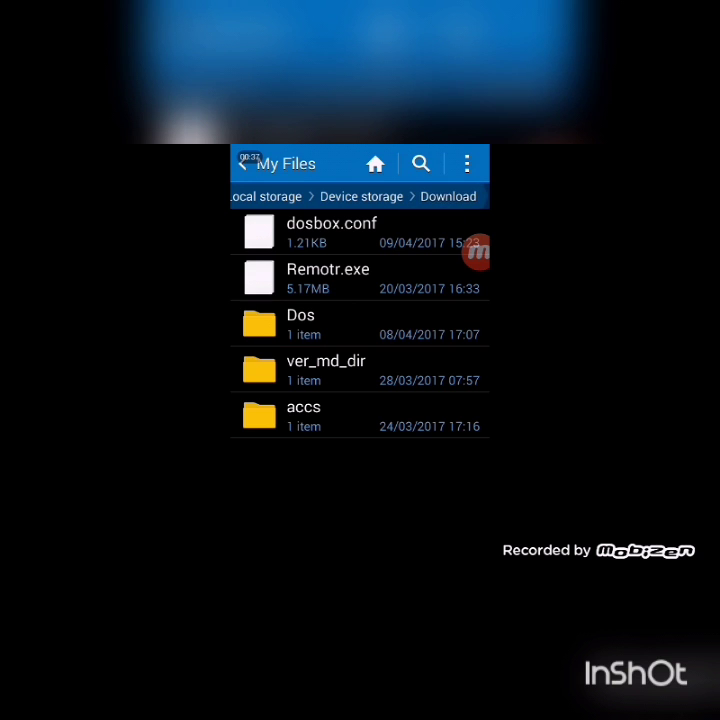
pyautogui.click(300, 324)
# - View the Game folder's contents, then back out toward the Download folder
pyautogui.click(300, 232)
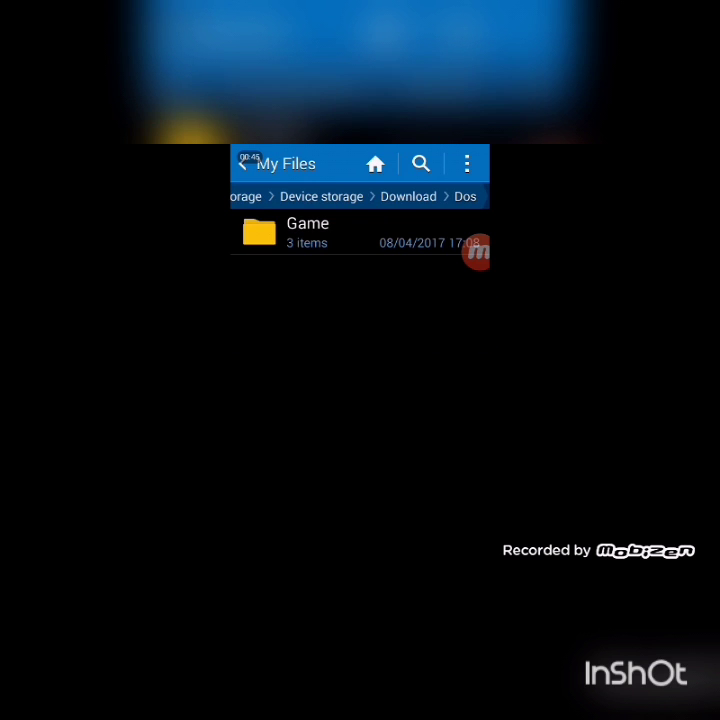
pyautogui.press('Escape')
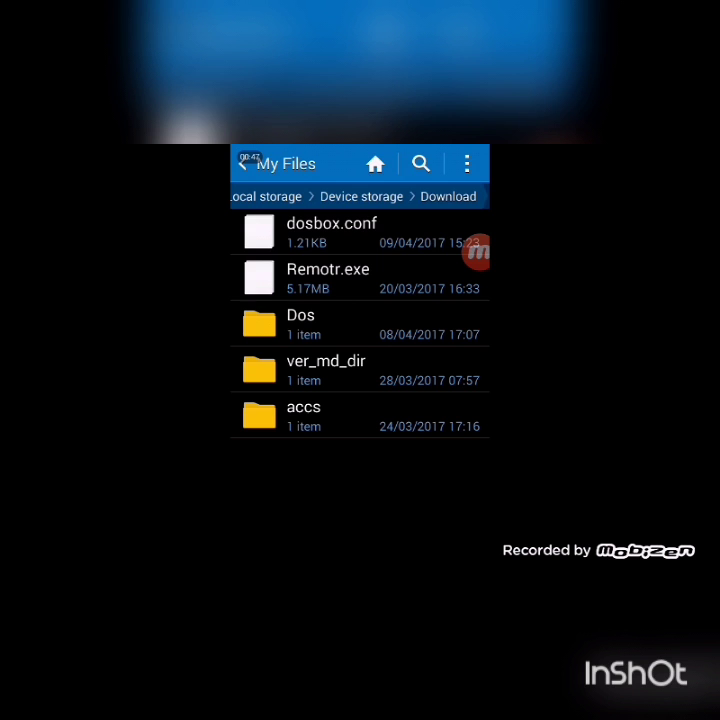
pyautogui.press('Escape')
pyautogui.scroll(3, 360, 390)
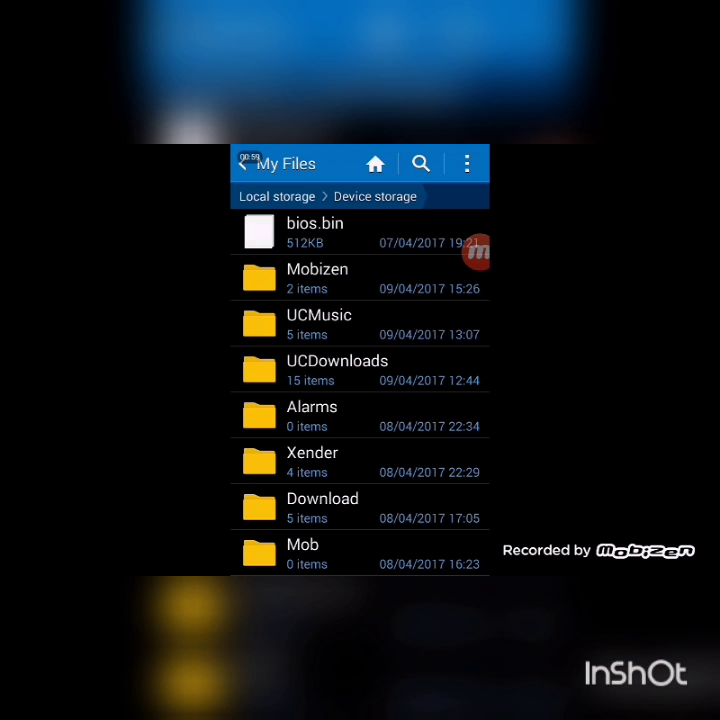
pyautogui.scroll(-1, 360, 400)
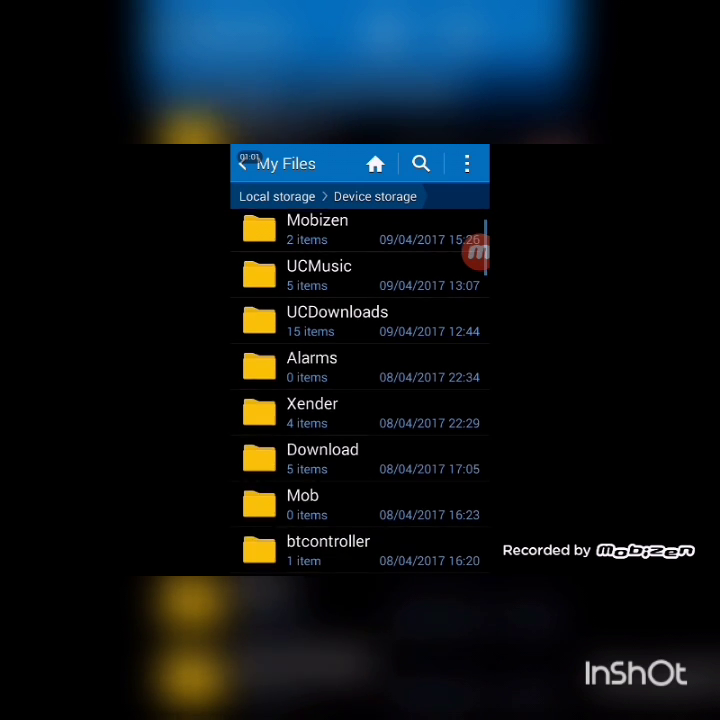
# - Go into Download > Dos and select the Game folder with its more-options menu
pyautogui.click(330, 320)
pyautogui.click(330, 323)
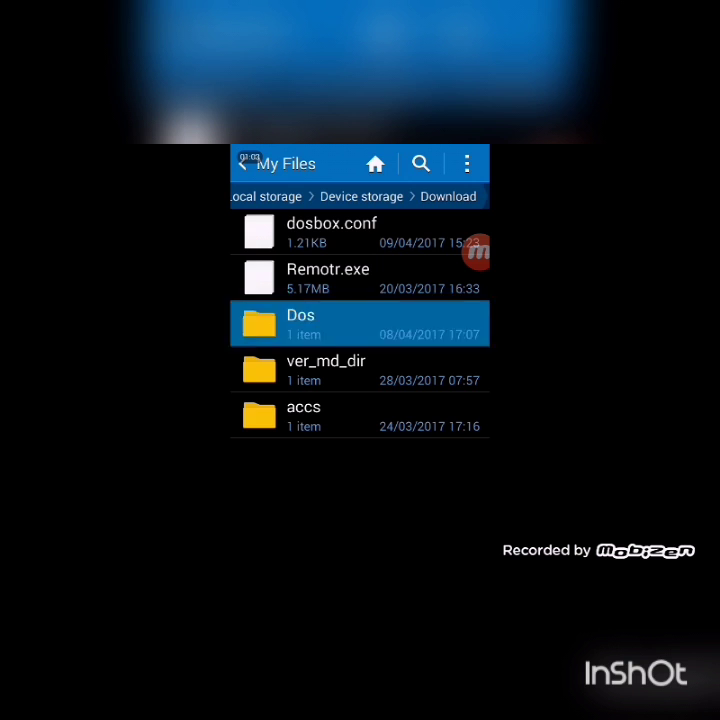
pyautogui.click(330, 232)
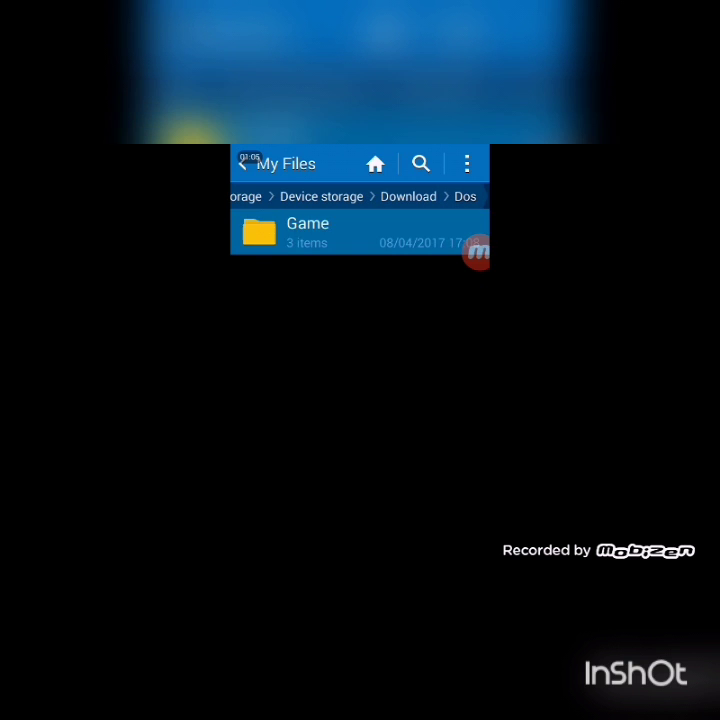
pyautogui.click(466, 163)
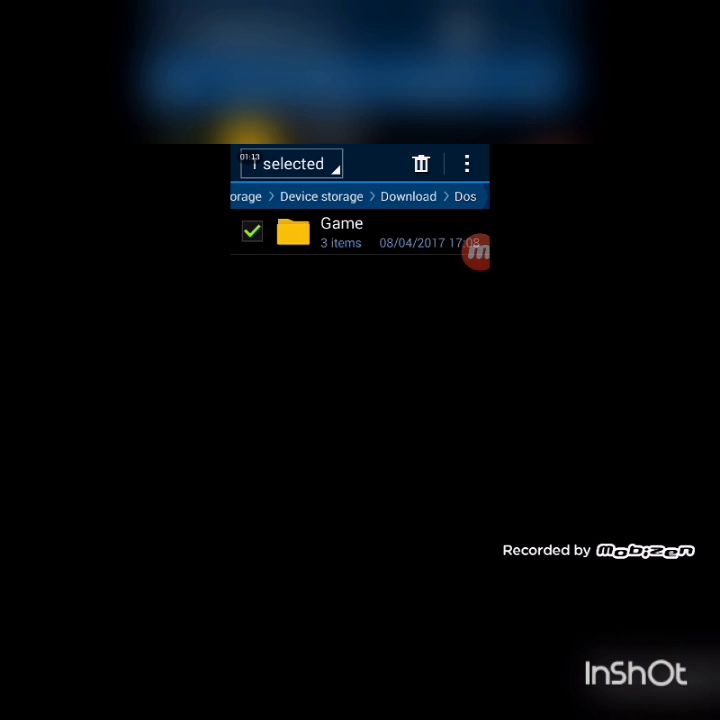
pyautogui.press('Escape')
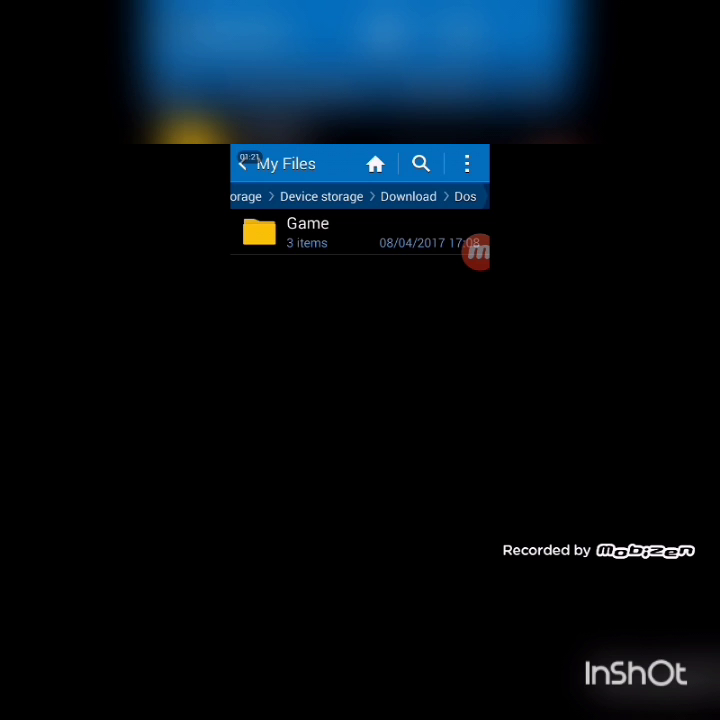
# - Cancel the rename so the folder stays 'Game', then exit My Files to the app list
pyautogui.click(321, 196)
pyautogui.scroll(-5, 360, 400)
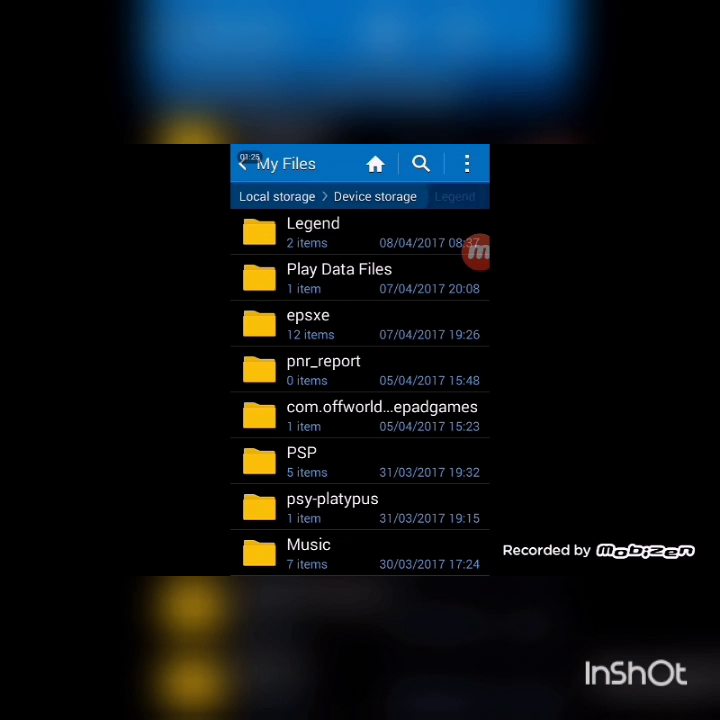
pyautogui.press('Escape')
pyautogui.press('Escape')
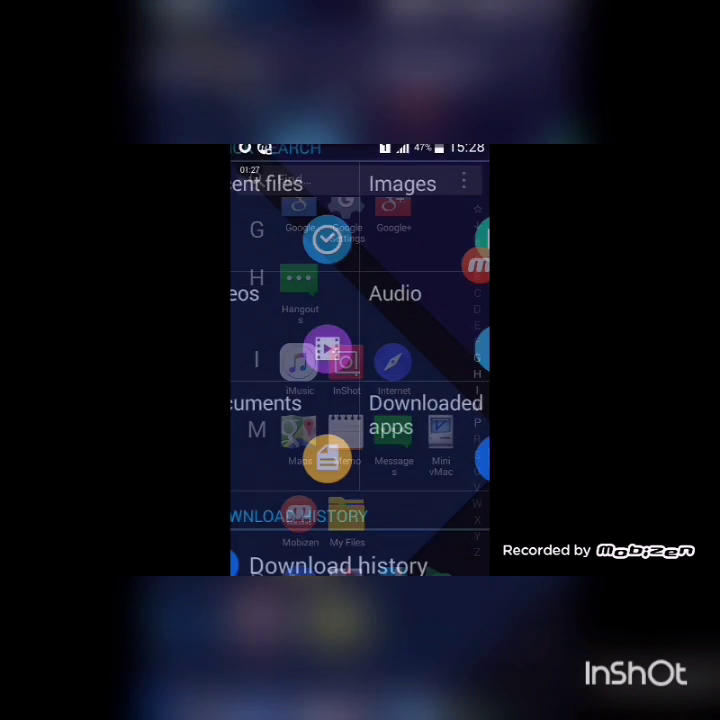
pyautogui.scroll(10, 360, 380)
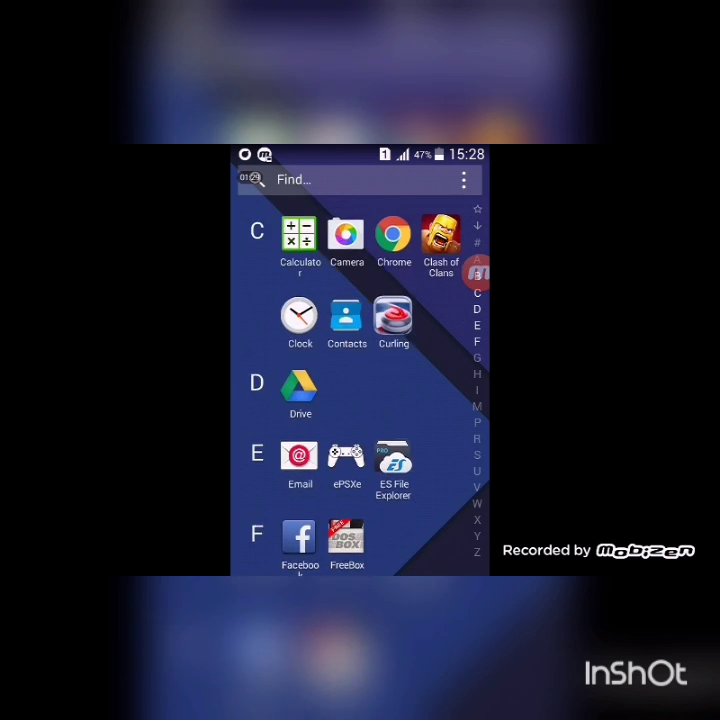
pyautogui.scroll(-5, 360, 380)
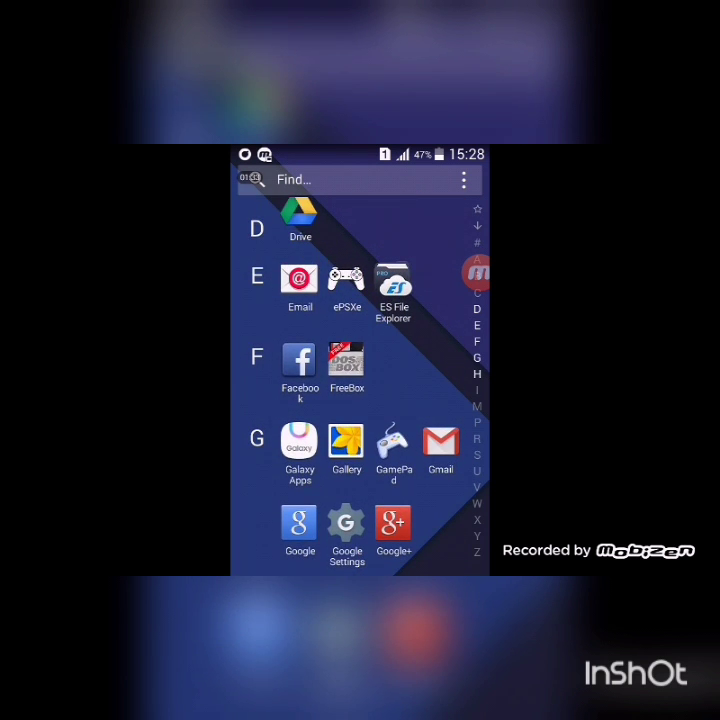
# - Launch FreeBox from the app drawer's F section to reach the DOS prompt
pyautogui.click(347, 360)
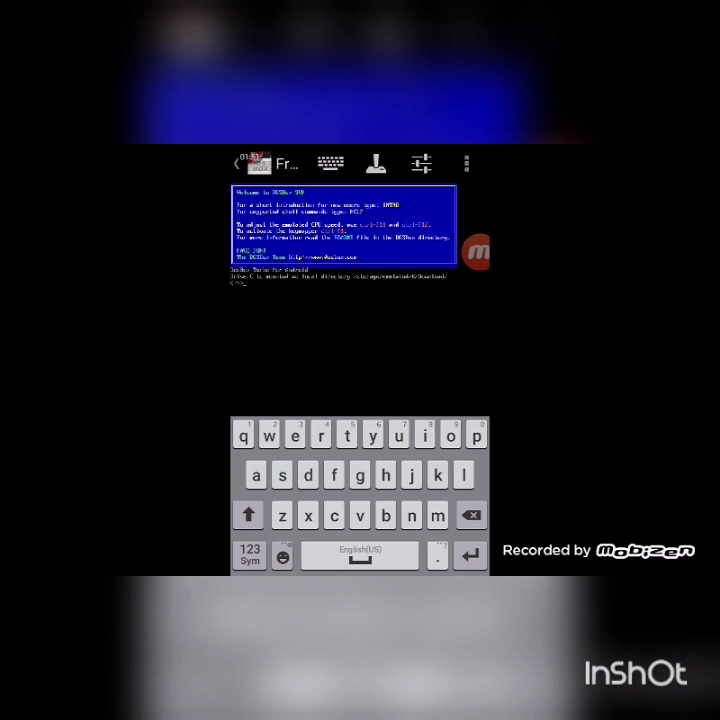
pyautogui.write('cd')
pyautogui.write('g')
pyautogui.write('d')
pyautogui.write(' game')
pyautogui.write('cd dos')
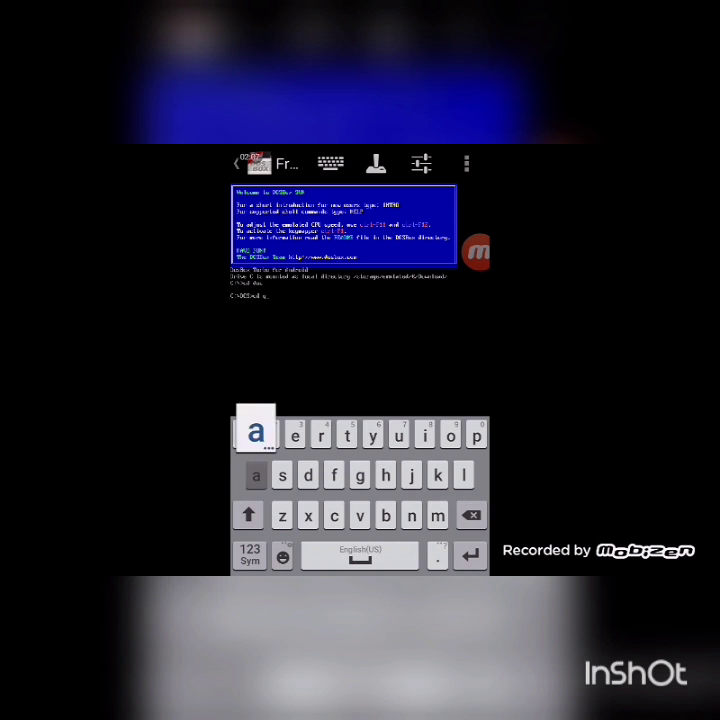
# - Change into DOS\GAME with cd dos and cd game, then run the Dave executable
pyautogui.press('Return')
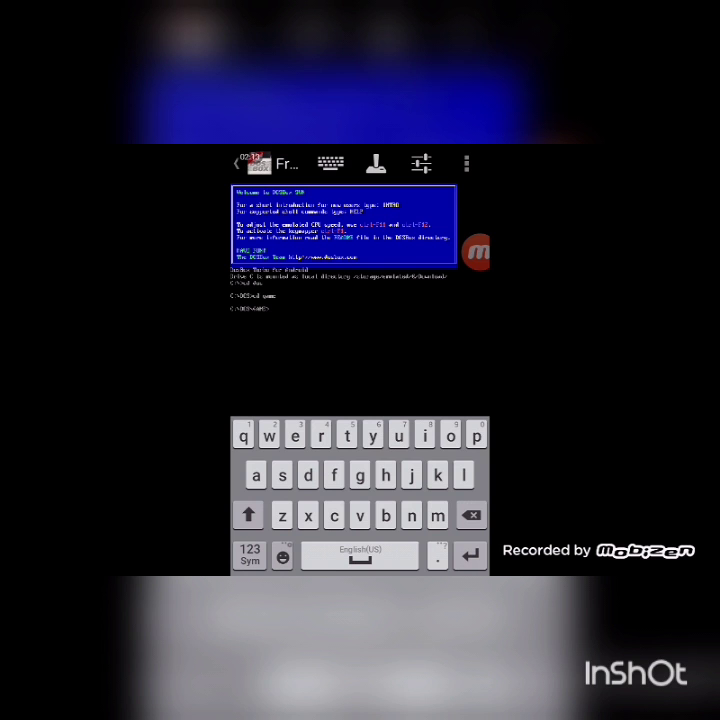
pyautogui.write('da')
pyautogui.write('ve.exe')
pyautogui.press('Return')
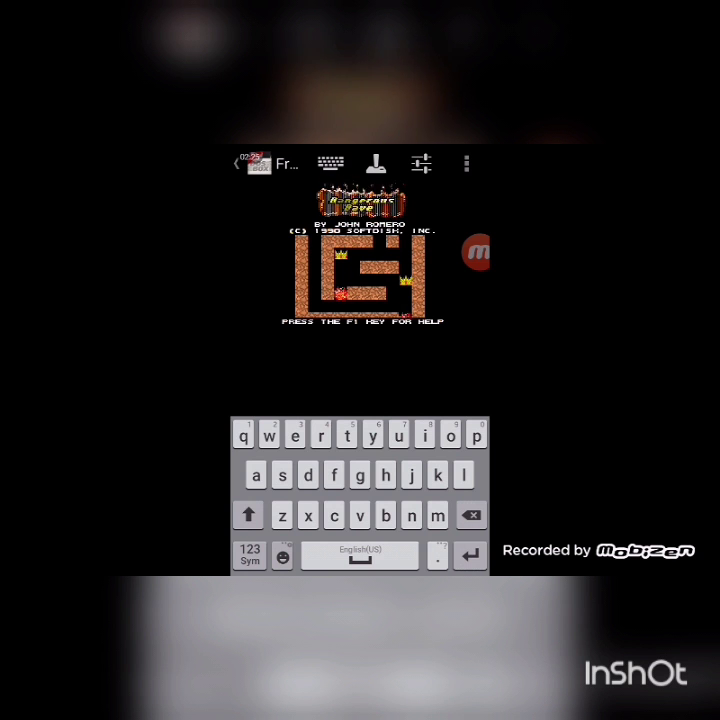
# - Hide the keyboard, start Level 01, and jump Dave onto the ledge near the gem
pyautogui.click(330, 163)
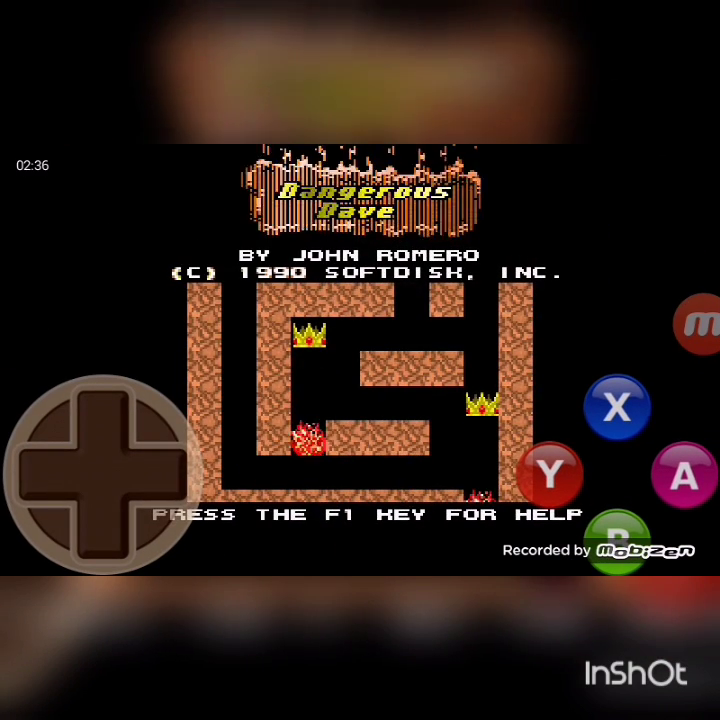
pyautogui.press('Return')
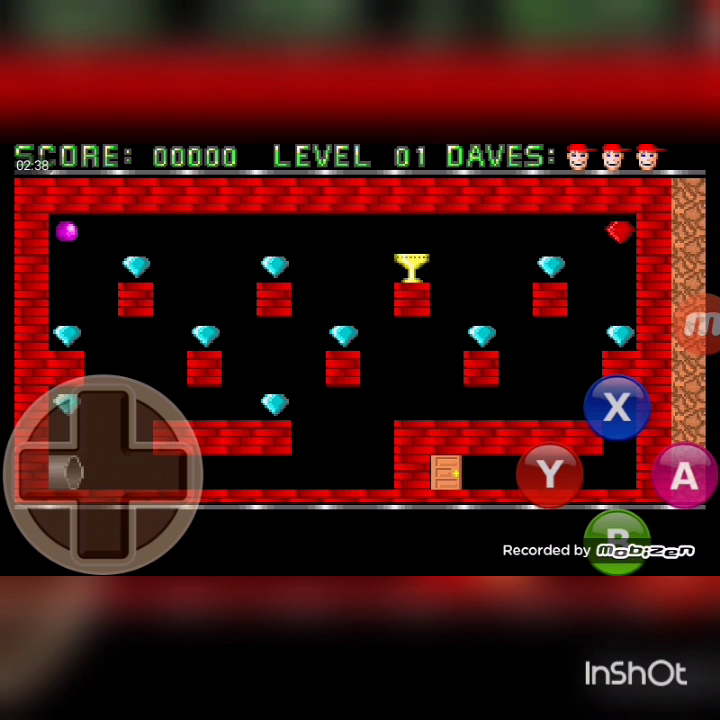
pyautogui.press('Up')
pyautogui.press('Right')
pyautogui.press('Right')
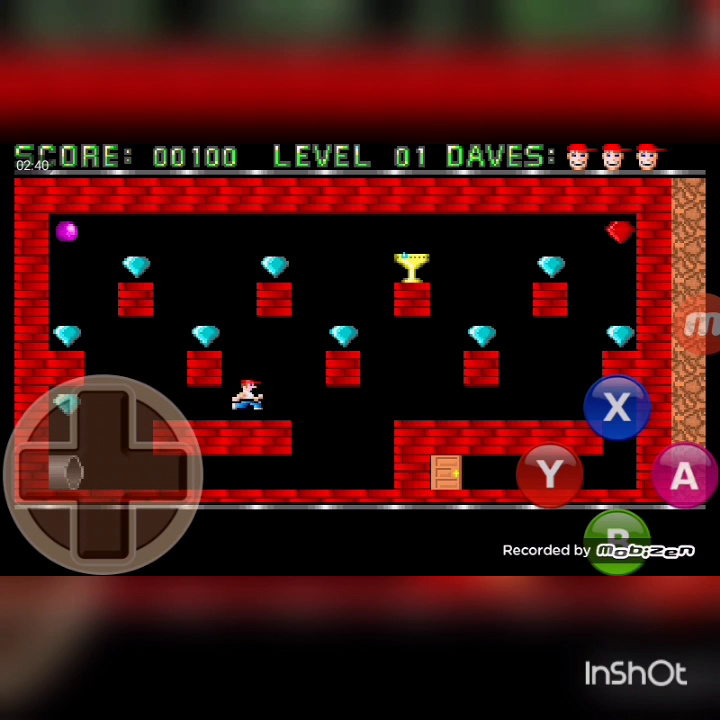
# - Guide Dave right collecting gems and the trophy, then walk him to the exit door
pyautogui.press('Up')
pyautogui.press('Left')
pyautogui.press('Up')
pyautogui.press('Right')
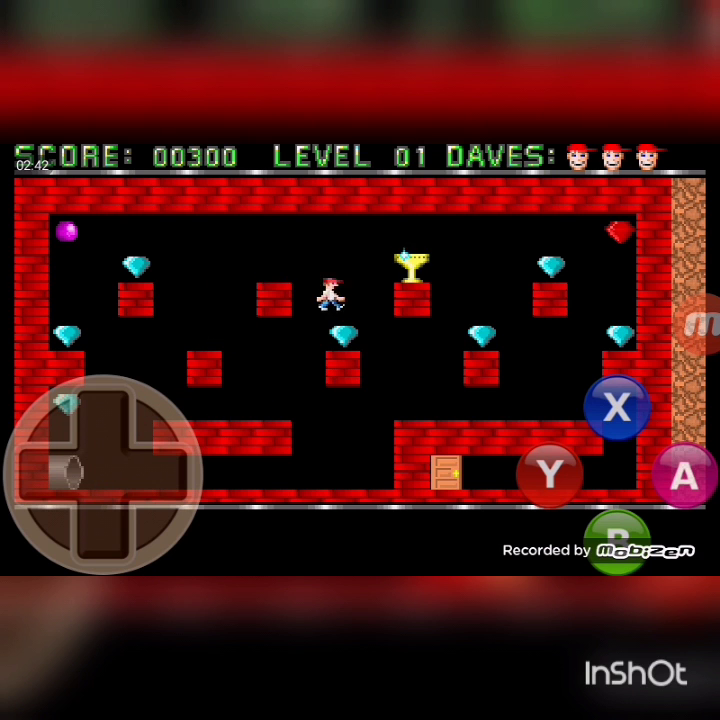
pyautogui.press('Right')
pyautogui.press('Up')
pyautogui.press('Right')
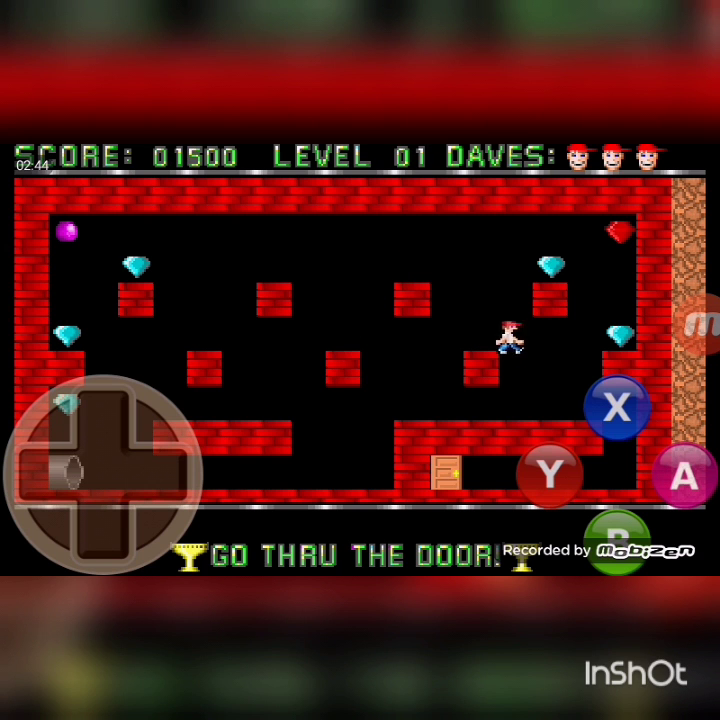
pyautogui.press('Left')
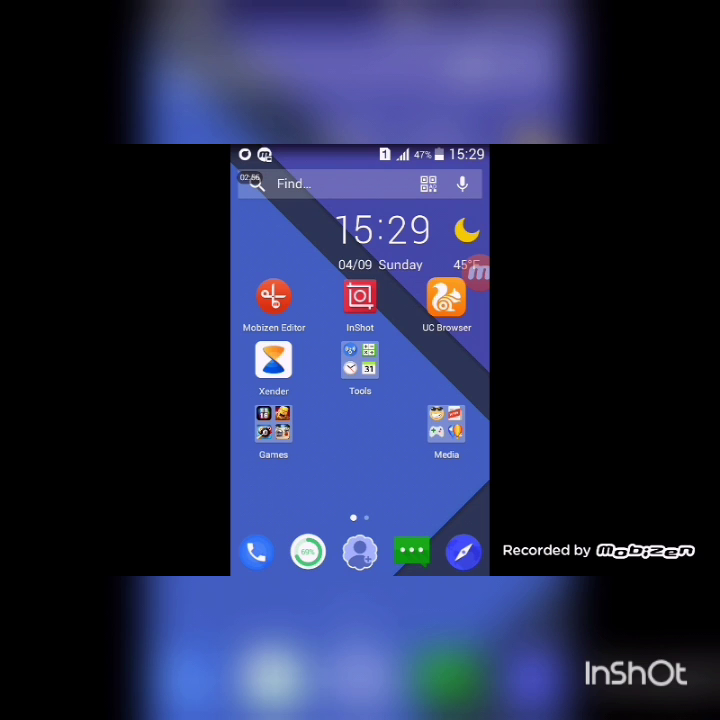
# - Exit the finished Dangerous Dave session in FreeBox to the Android home screen
pyautogui.click(478, 271)
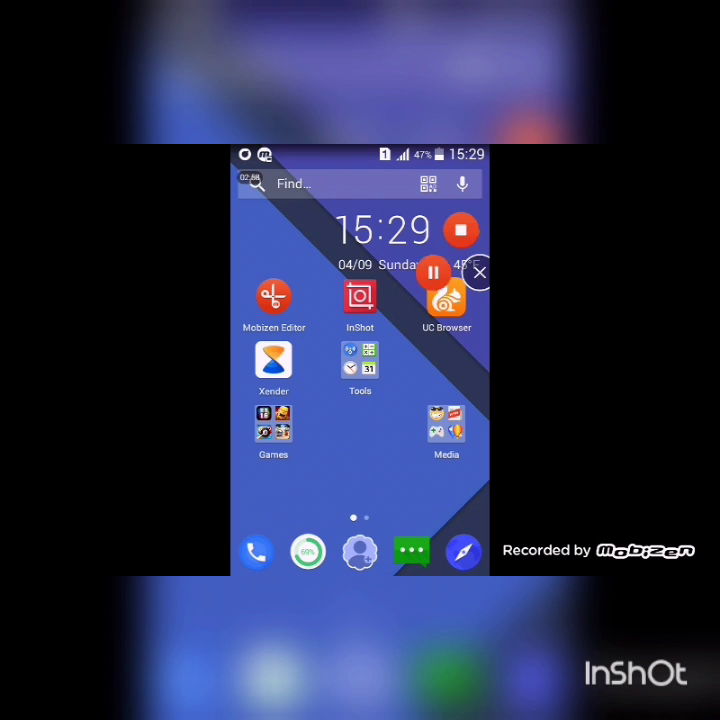